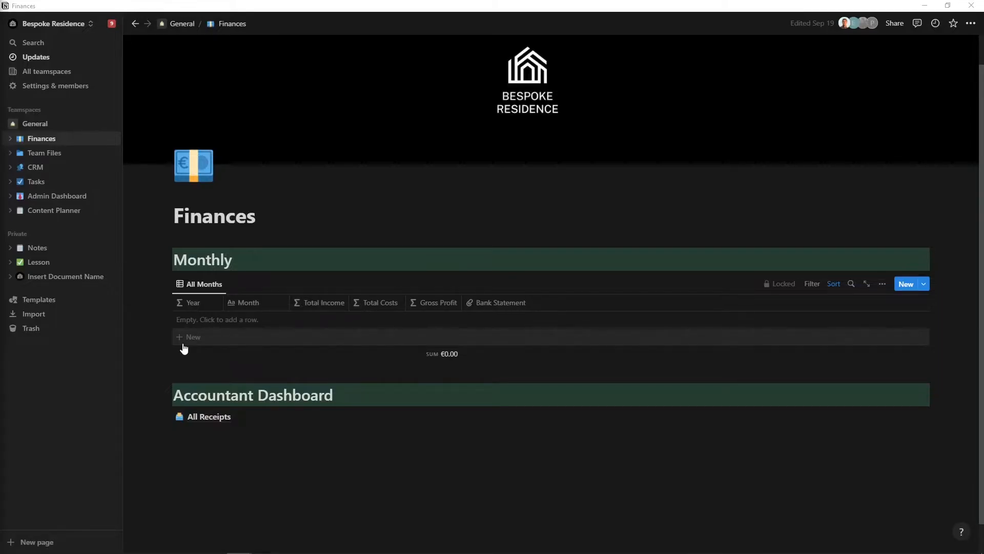
# Add a new entry named October to the Monthly table
pyautogui.click(906, 286)
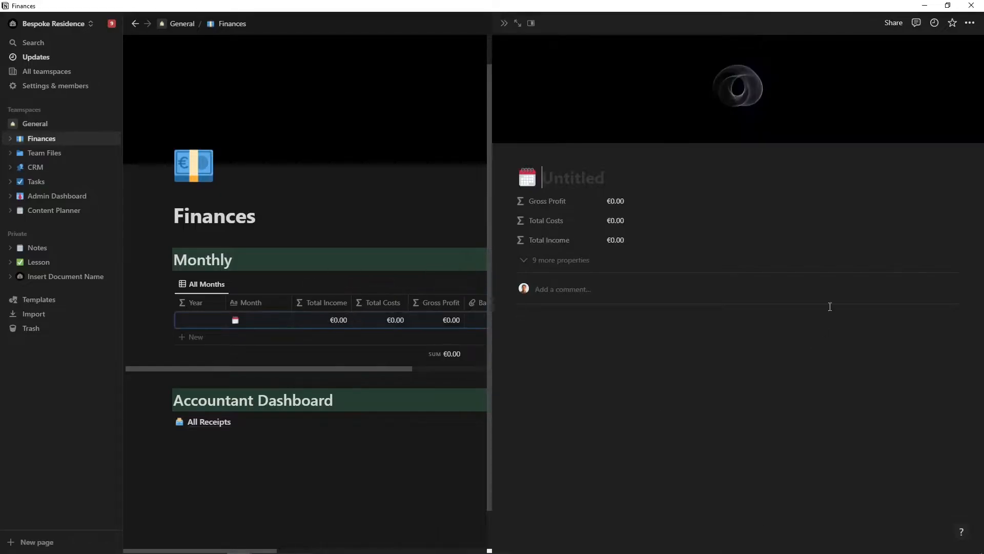
pyautogui.write('Octob')
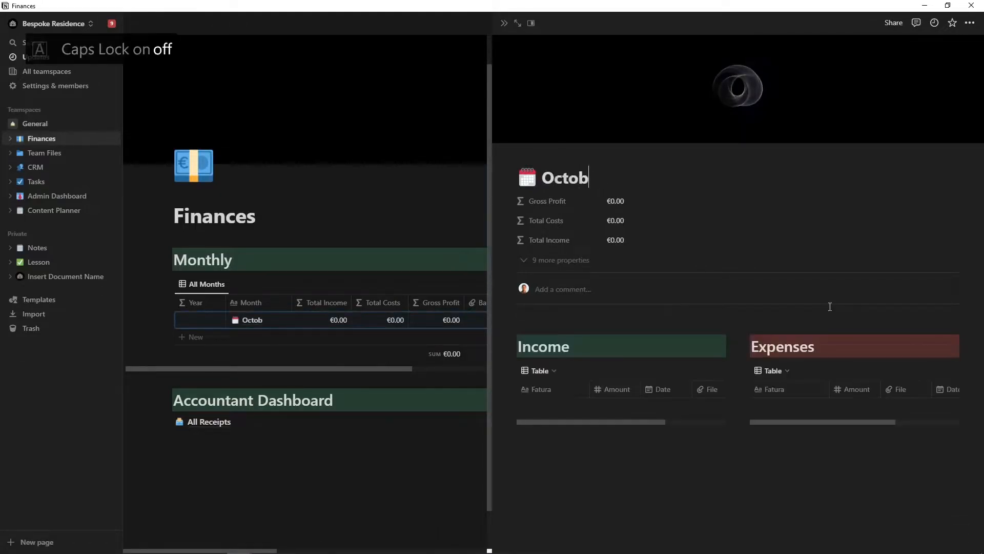
pyautogui.write('er')
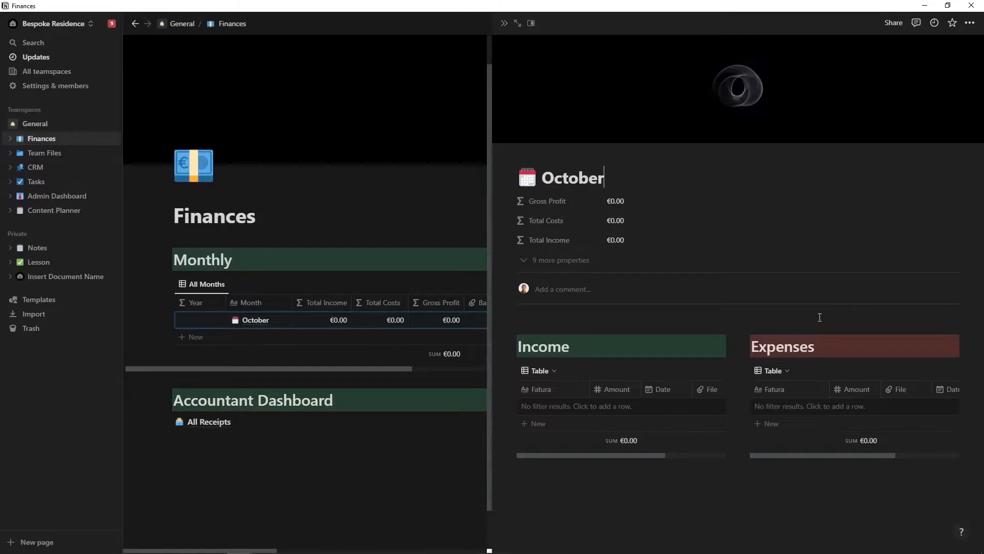
# Add an Income record named Invoice 1 with an amount of 5000 and the date October 4, 2022
pyautogui.click(535, 405)
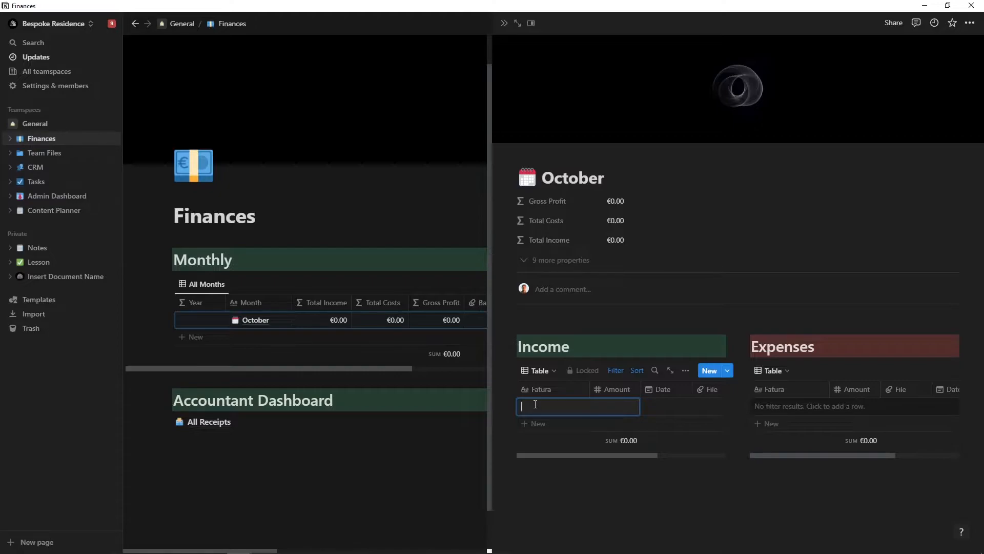
pyautogui.press('capslock')
pyautogui.write('Invoice 1')
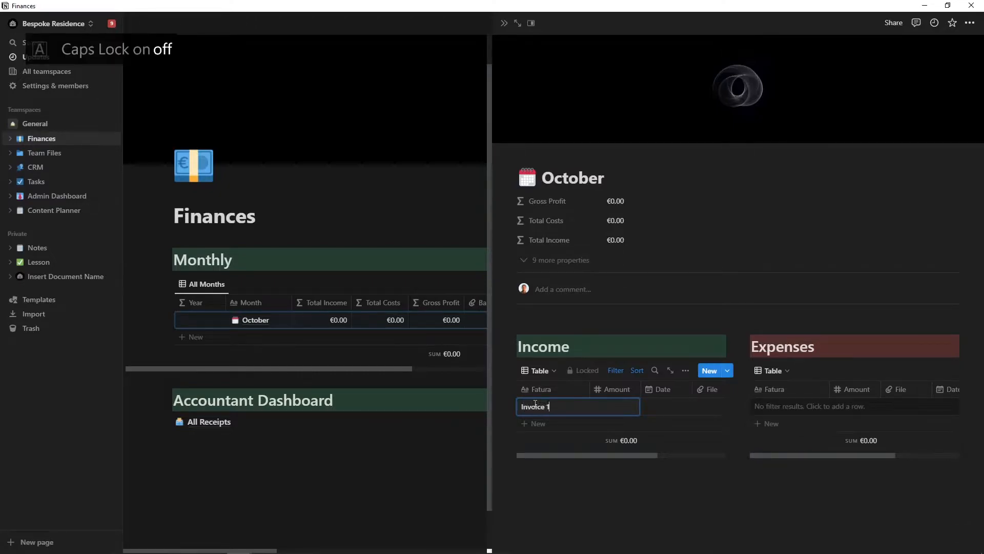
pyautogui.click(617, 410)
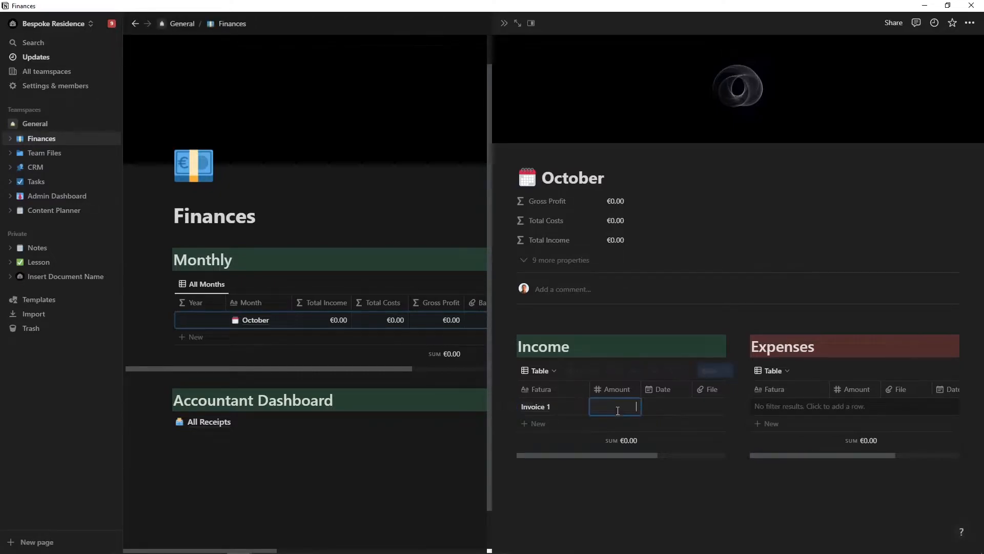
pyautogui.write('5000')
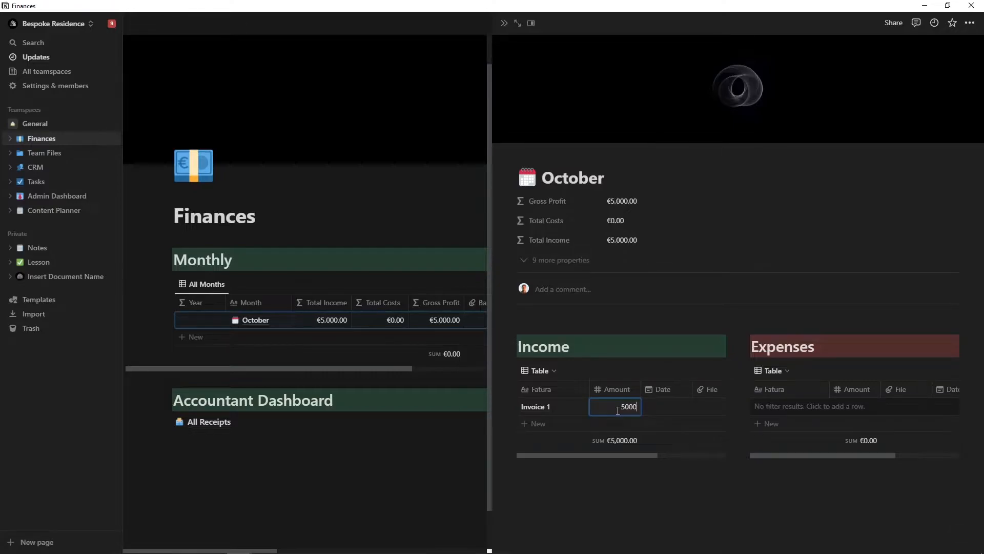
pyautogui.click(657, 414)
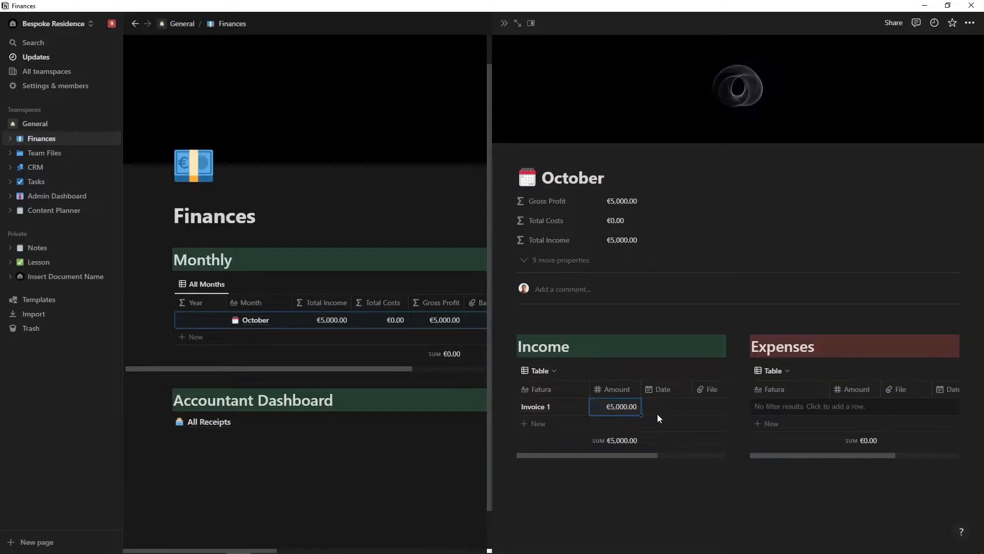
pyautogui.click(660, 407)
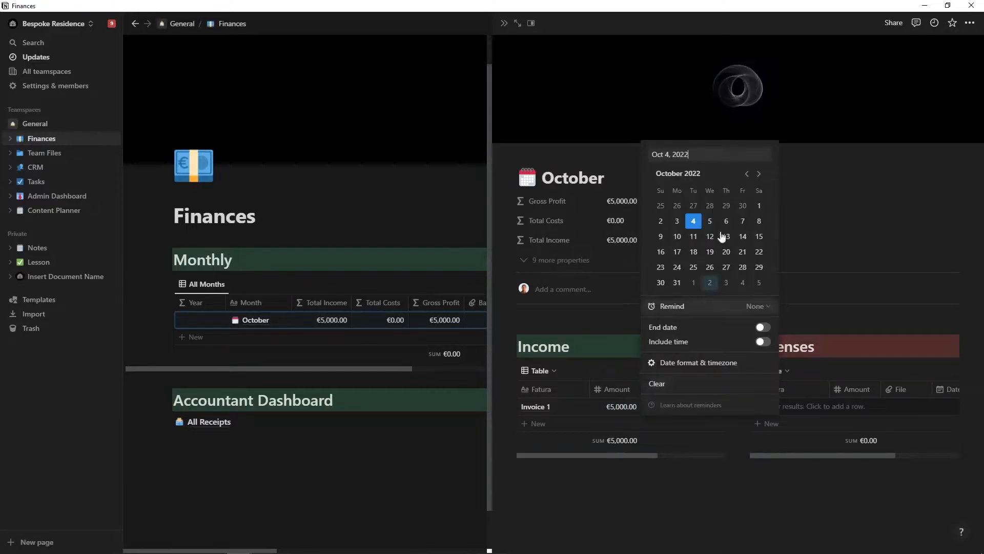
pyautogui.click(635, 288)
# Attach Accounting.jpg to the Invoice 1 income record and set its category to Client
pyautogui.hscroll(3, 666, 407)
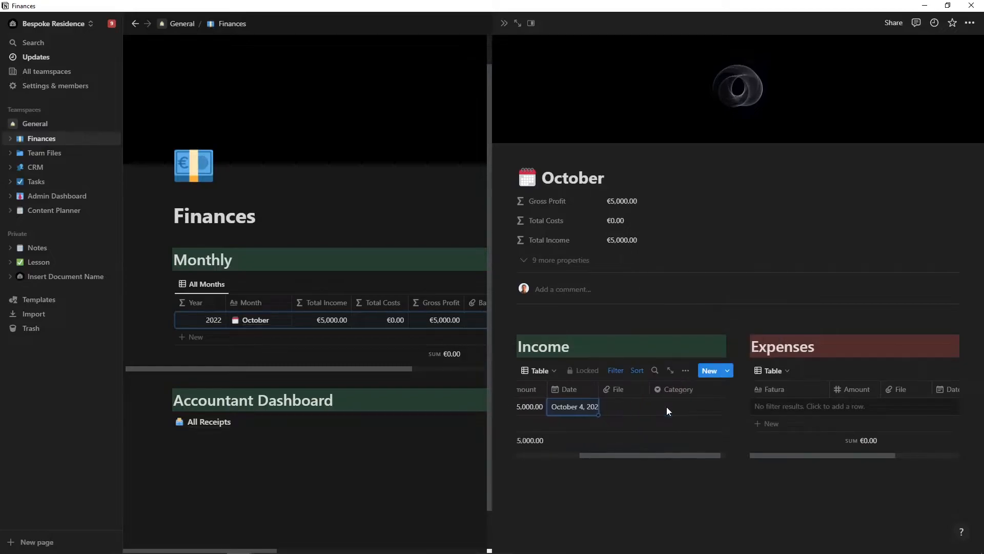
pyautogui.click(620, 408)
pyautogui.click(615, 451)
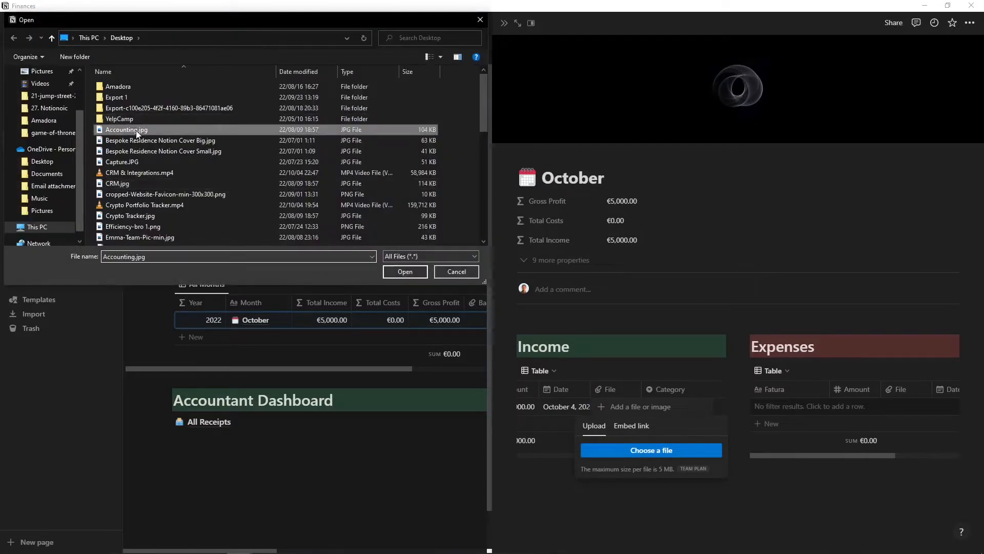
pyautogui.doubleClick(137, 130)
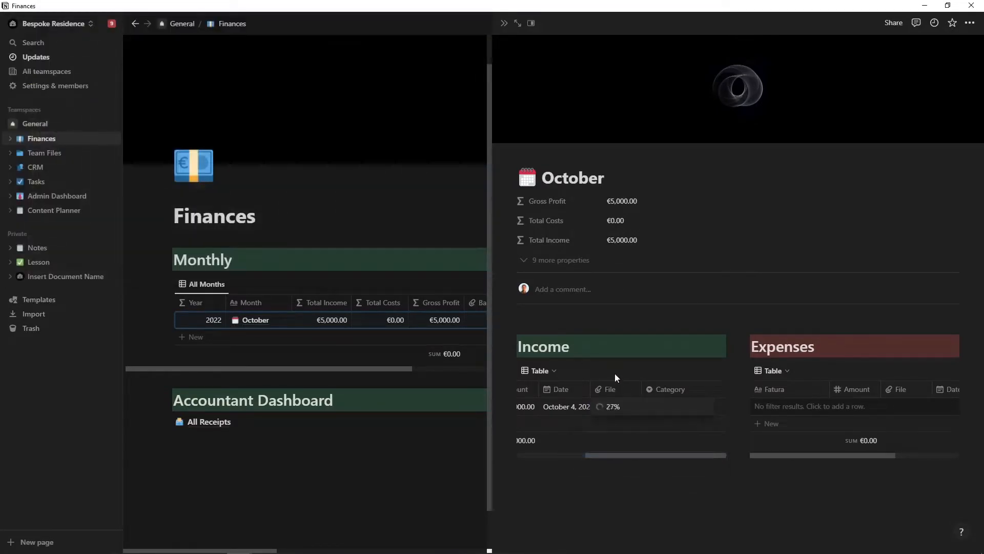
pyautogui.press('Escape')
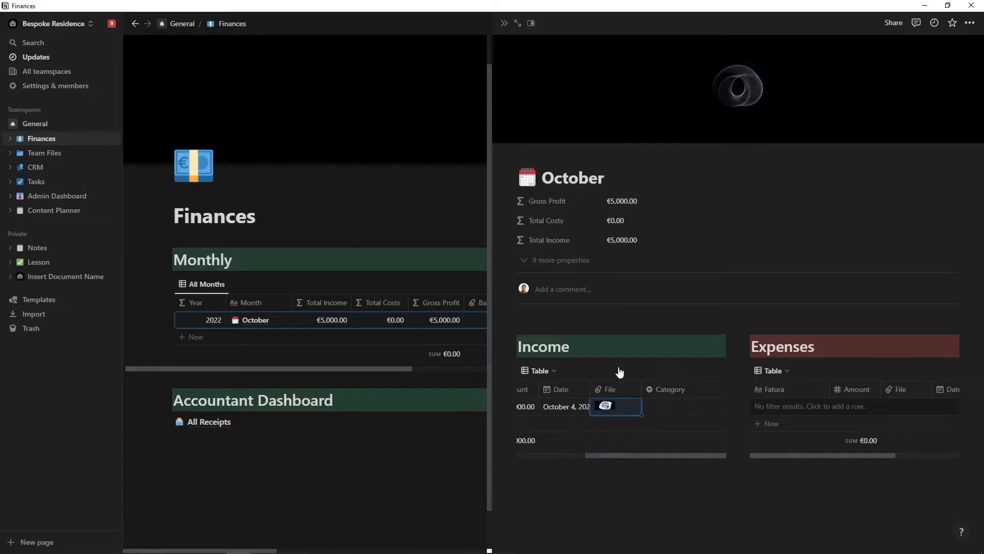
pyautogui.click(668, 406)
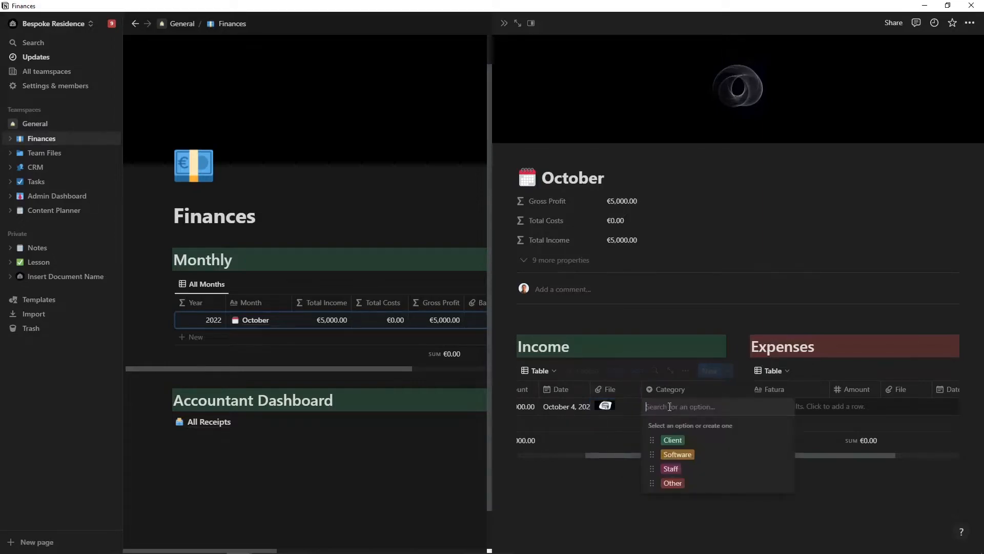
pyautogui.click(666, 440)
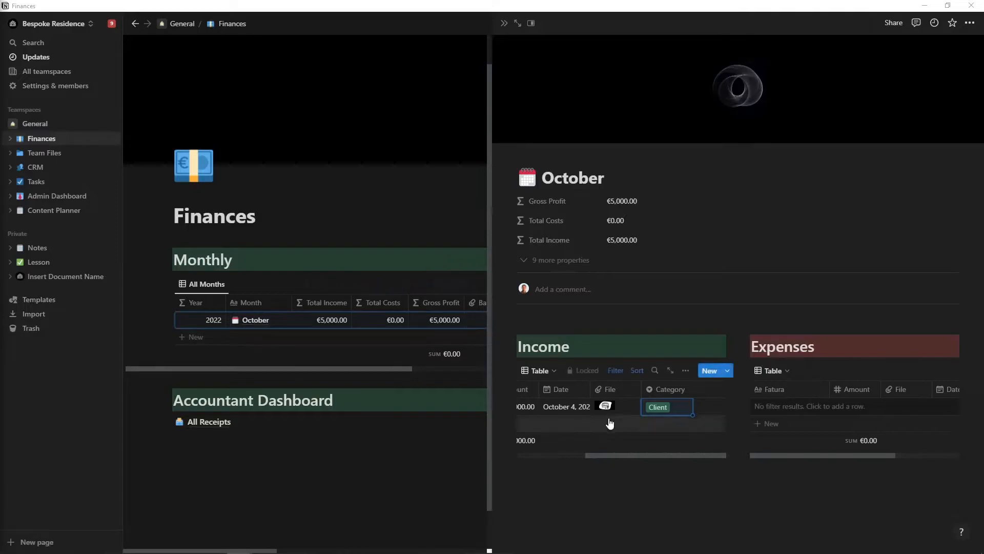
# Add a second Income record named Invoice 2 with an amount of 5000 and the date October 3, 2022
pyautogui.click(545, 423)
pyautogui.write('I')
pyautogui.press('capslock')
pyautogui.write('nvoice 2')
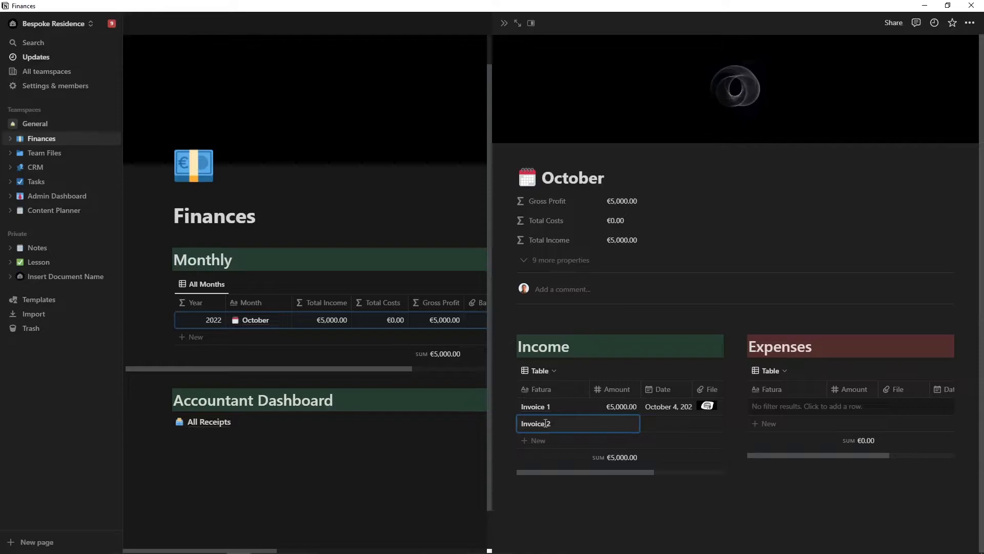
pyautogui.click(617, 424)
pyautogui.write('5000')
pyautogui.press('Return')
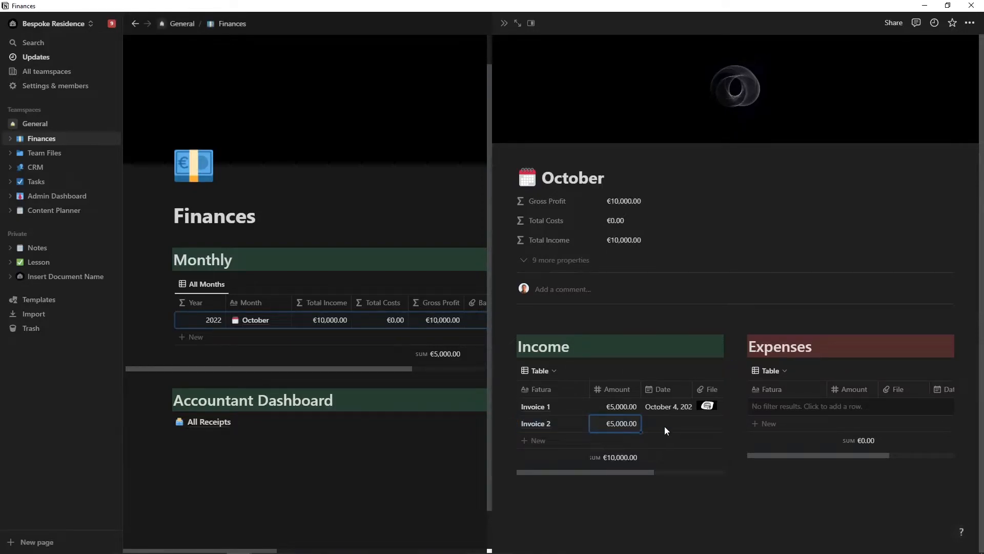
pyautogui.click(665, 426)
pyautogui.click(676, 237)
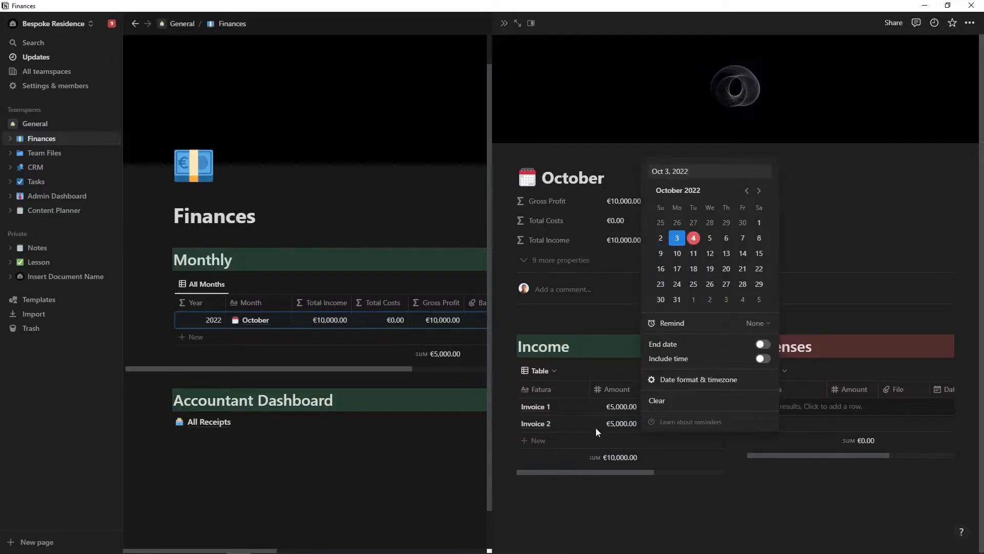
pyautogui.click(598, 423)
# Attach Capture.JPG to the Invoice 2 income record and set its category to Client
pyautogui.click(703, 421)
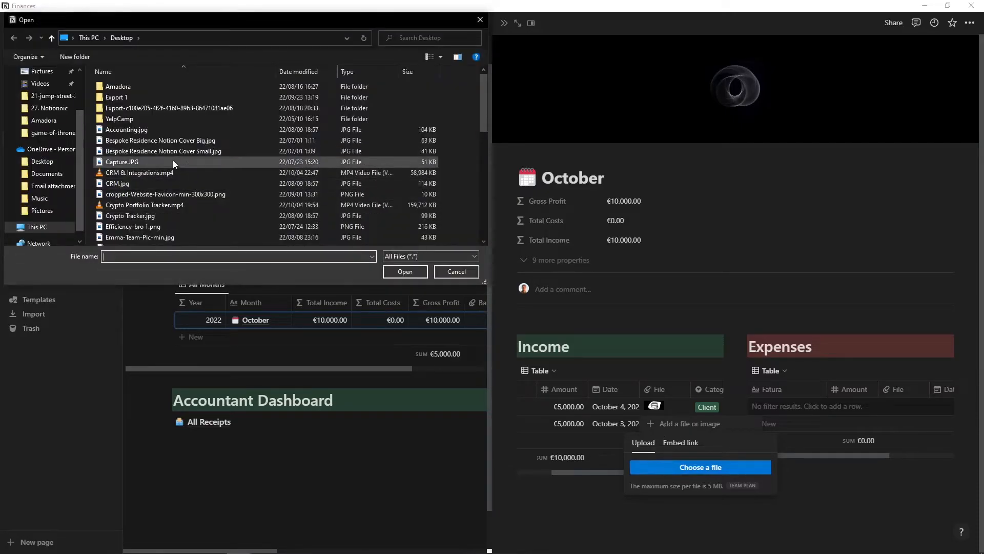
pyautogui.doubleClick(173, 161)
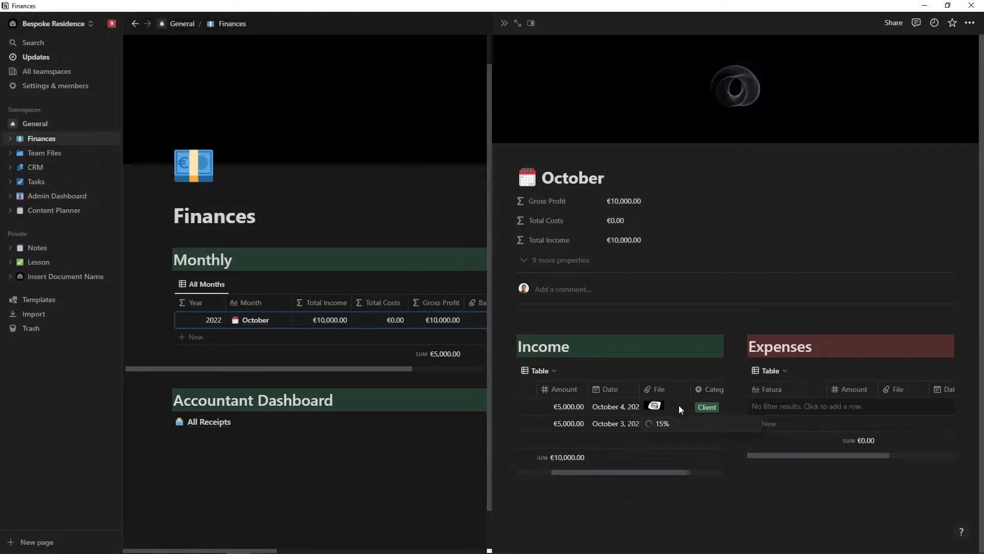
pyautogui.click(679, 406)
pyautogui.hscroll(1, 679, 406)
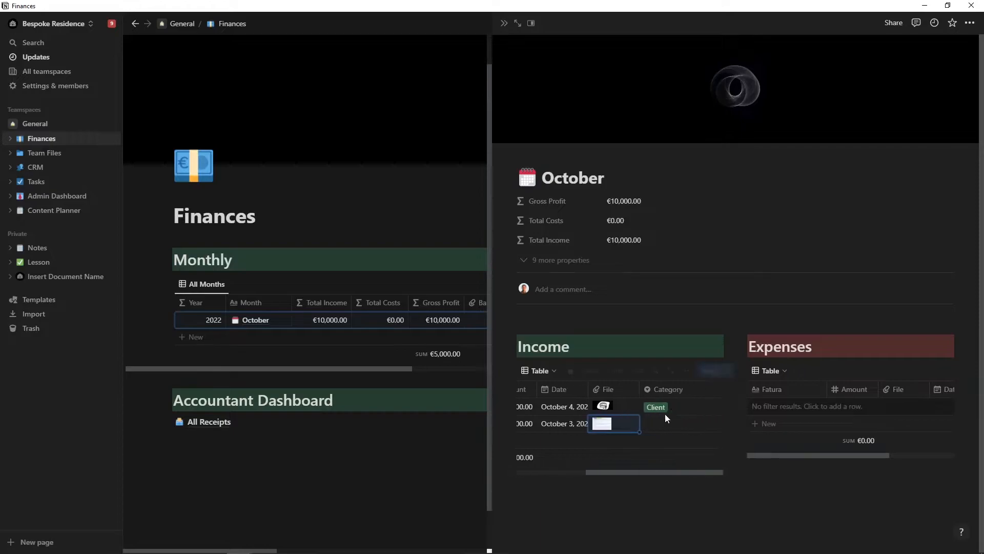
pyautogui.click(667, 423)
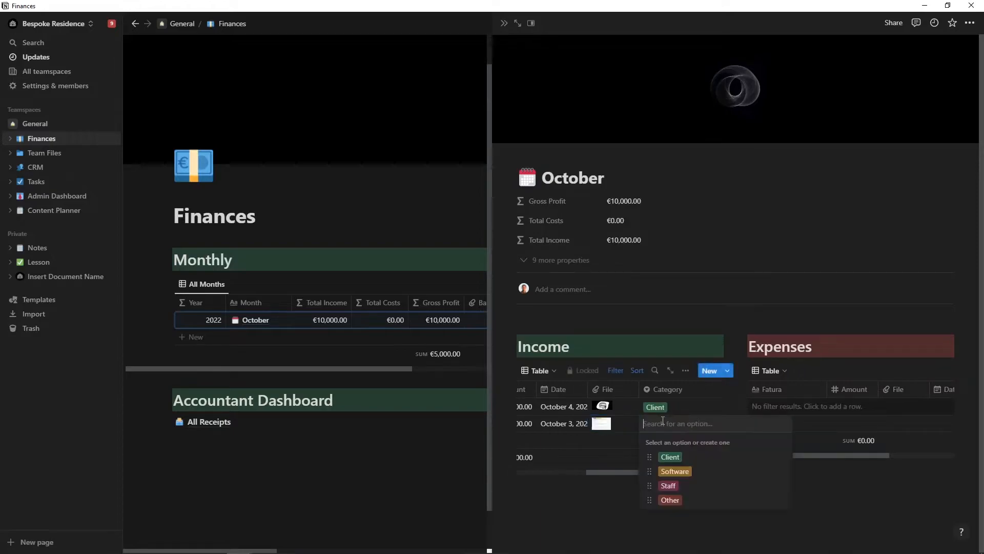
pyautogui.click(671, 457)
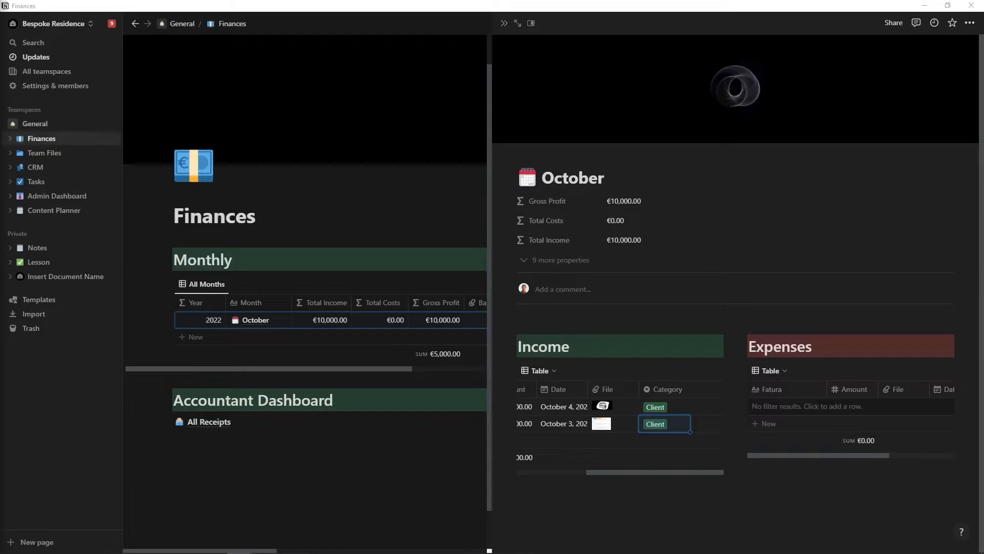
# Add an Expenses record named Invoice 1 with an amount of 500
pyautogui.click(772, 417)
pyautogui.press('capslock')
pyautogui.write('Invoice 1')
pyautogui.click(862, 407)
pyautogui.write('500')
pyautogui.press('Return')
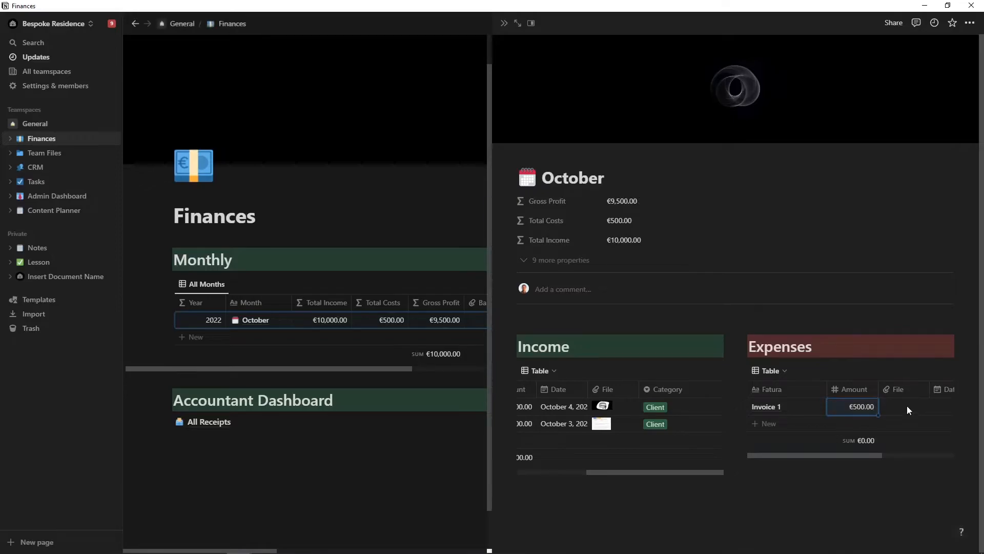
# Attach CRM.jpg as the file of the Invoice 1 expense
pyautogui.click(907, 405)
pyautogui.click(851, 445)
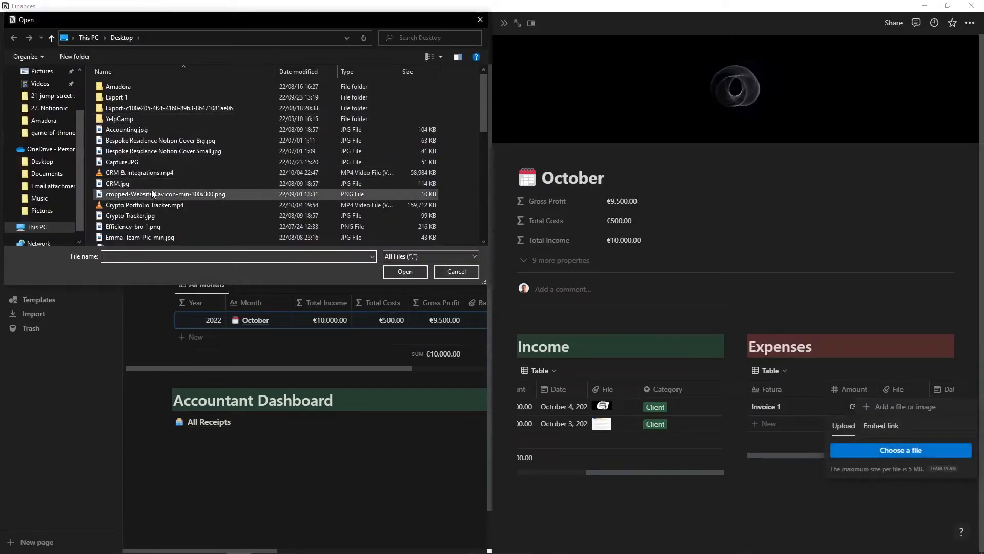
pyautogui.doubleClick(148, 183)
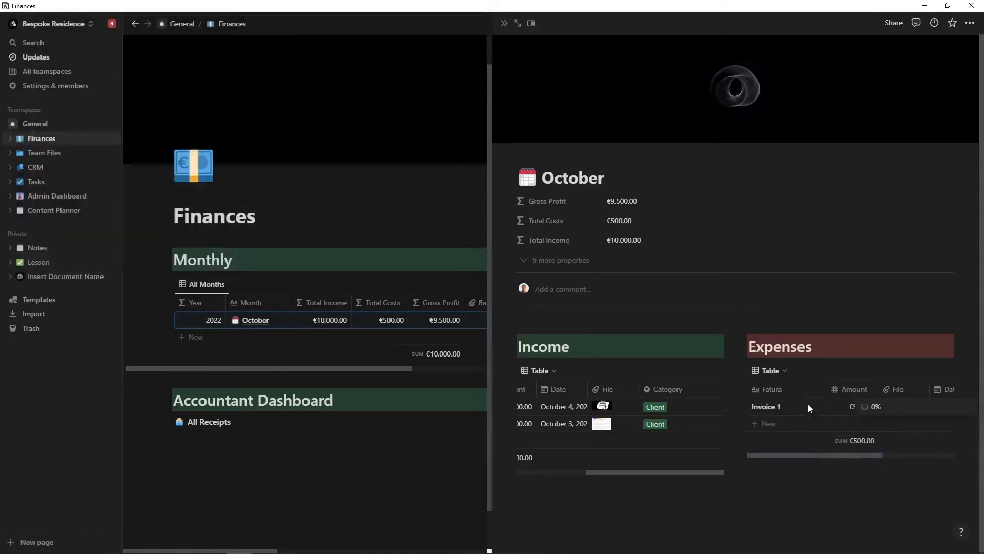
# Date the Invoice 1 expense October 1, 2022 and set its category to Software
pyautogui.hscroll(2, 853, 423)
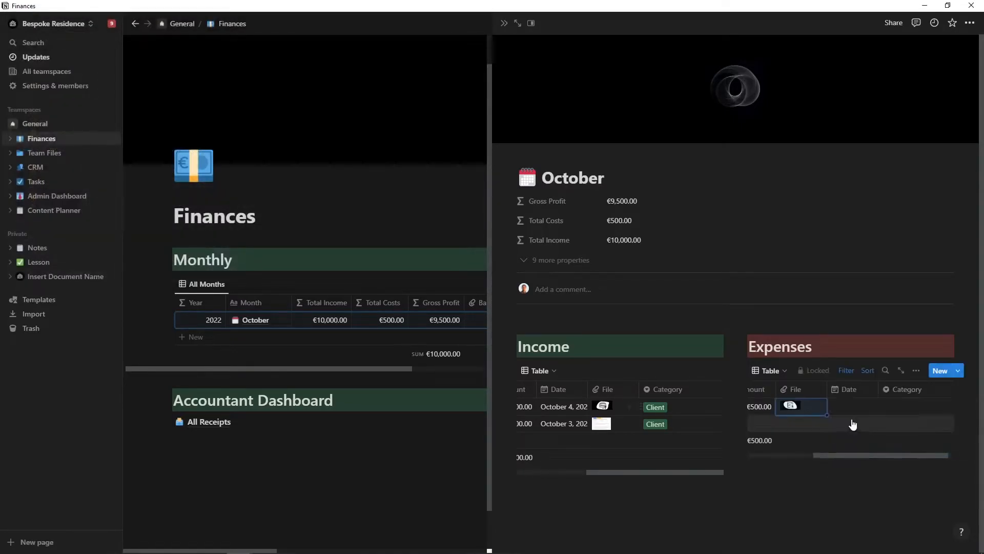
pyautogui.click(854, 411)
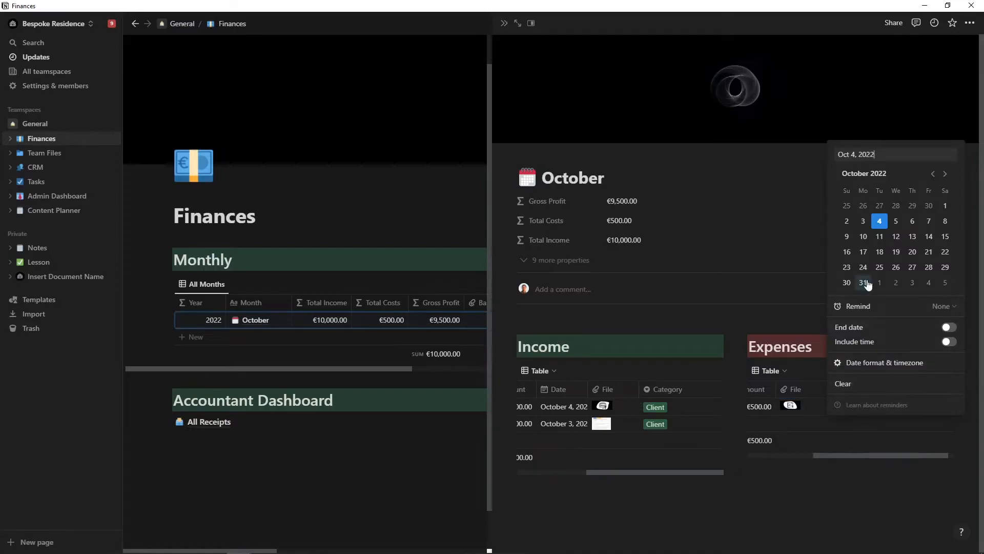
pyautogui.click(945, 205)
pyautogui.press('Escape')
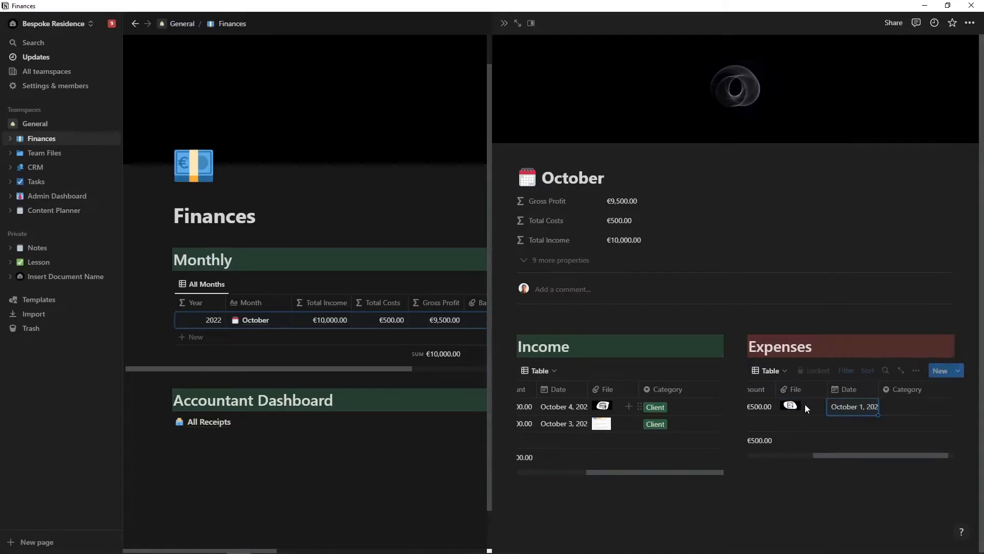
pyautogui.click(893, 409)
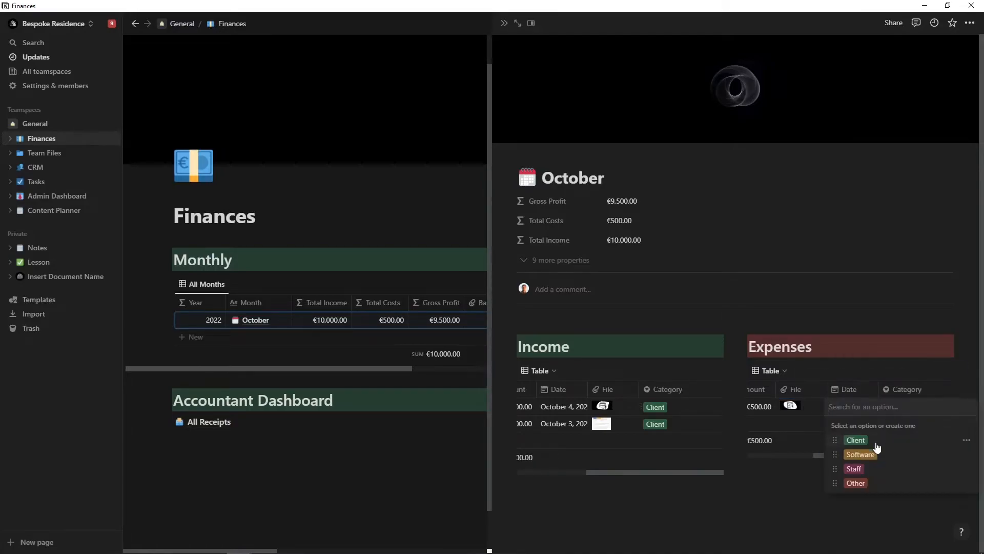
pyautogui.click(868, 455)
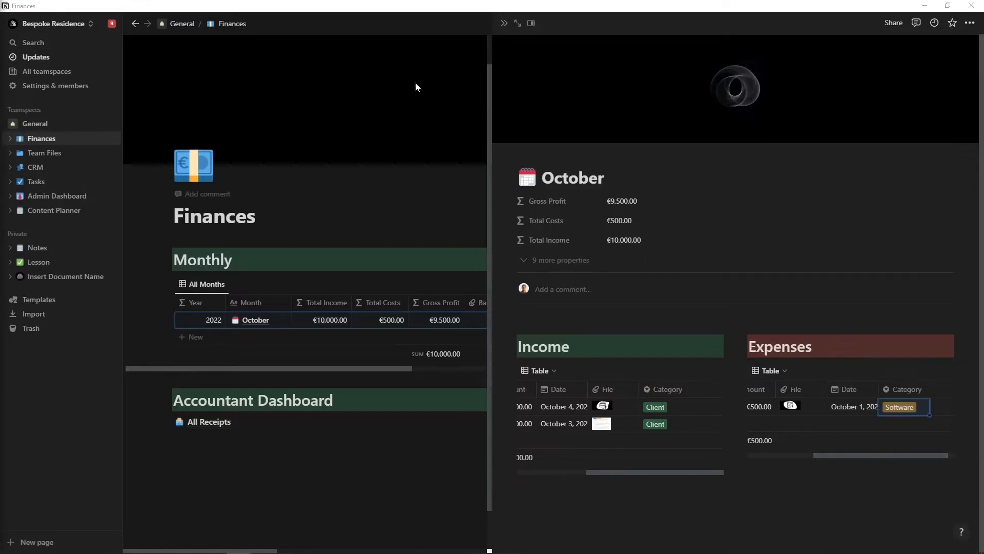
# Close the October page and attach Crypto Tracker.jpg as October's bank statement in the Monthly table
pyautogui.click(504, 23)
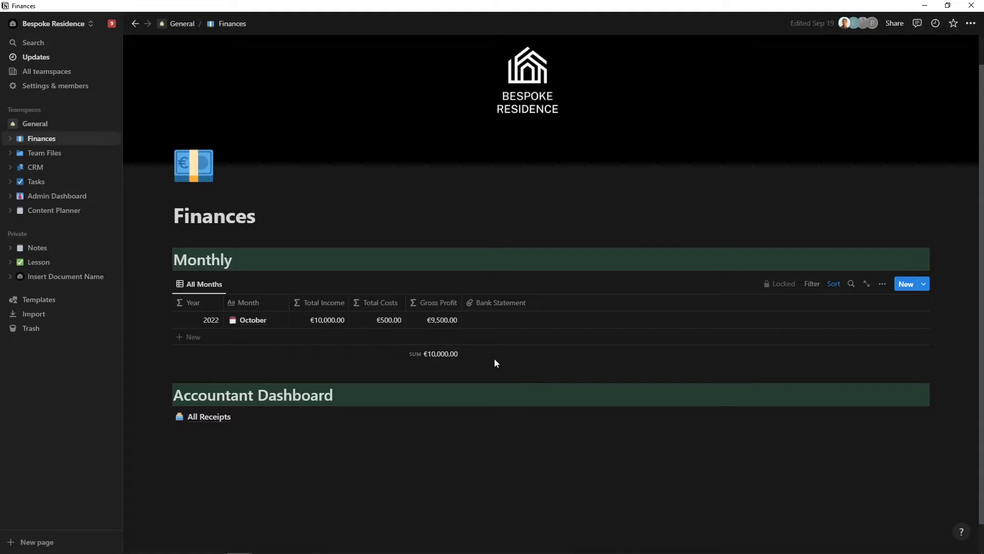
pyautogui.click(487, 325)
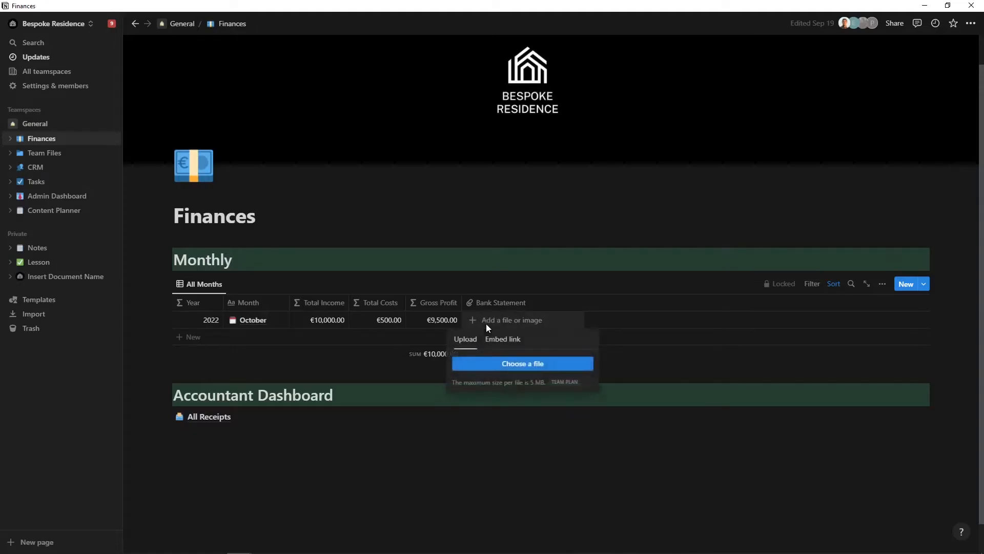
pyautogui.click(492, 365)
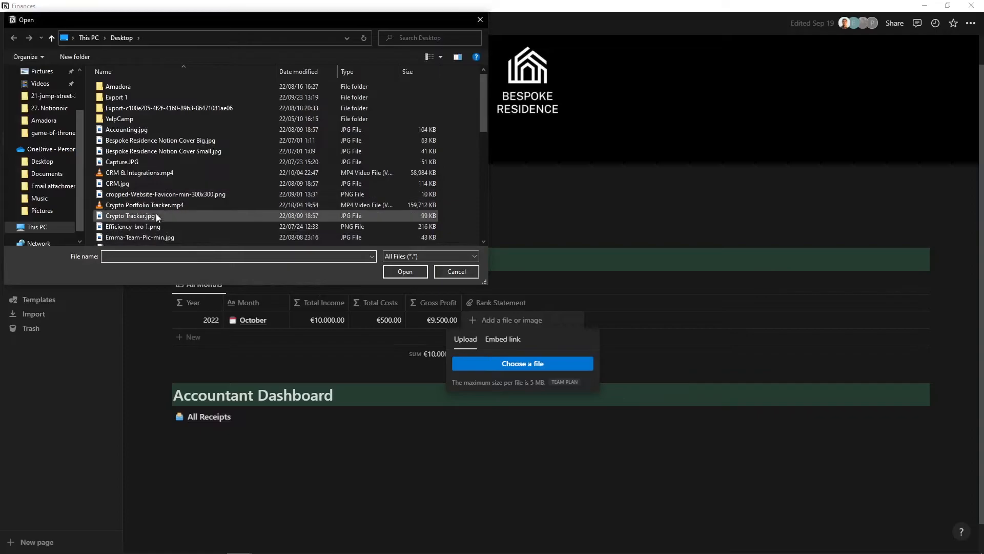
pyautogui.doubleClick(154, 219)
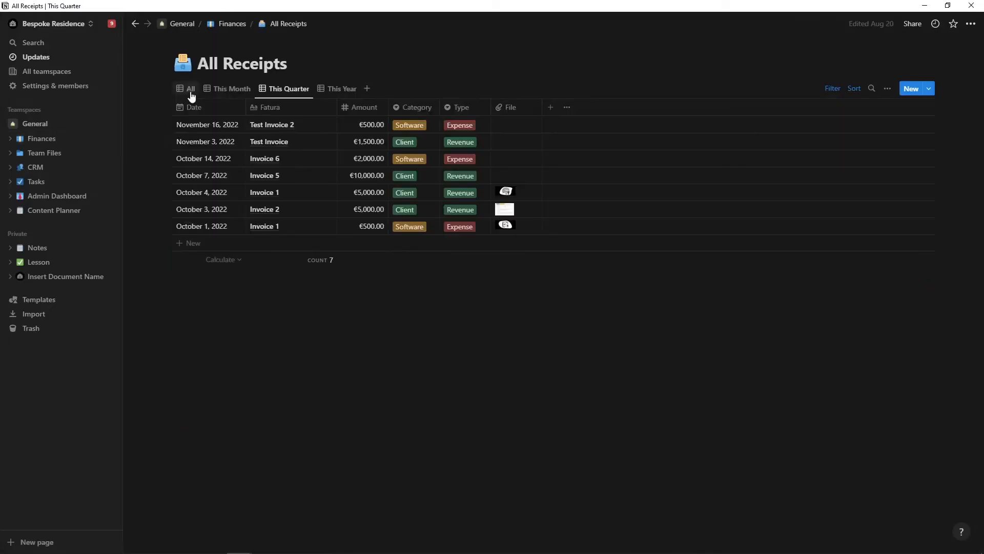
# Review the receipts in the All, This Month, This Quarter and This Year views of the All Receipts database
pyautogui.click(190, 92)
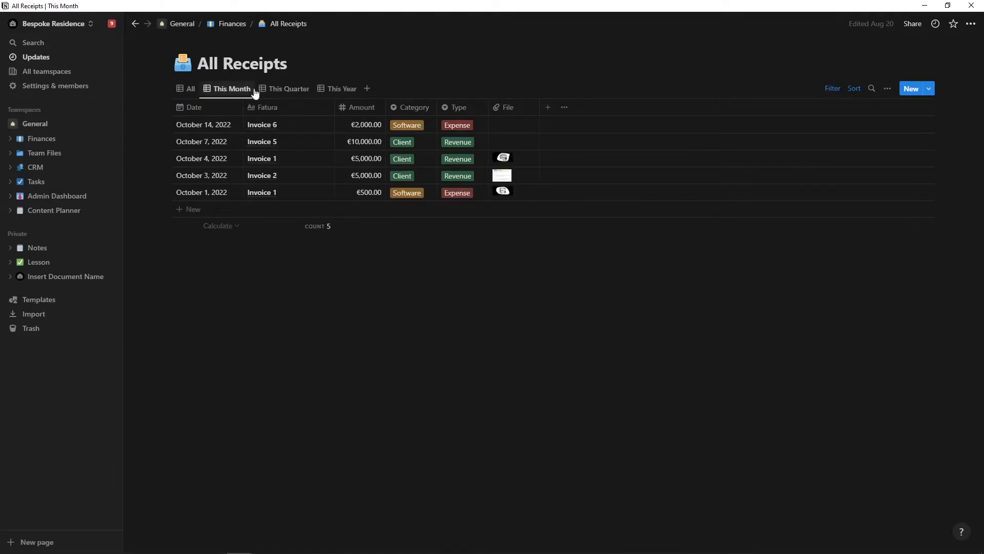
pyautogui.click(276, 90)
pyautogui.click(329, 89)
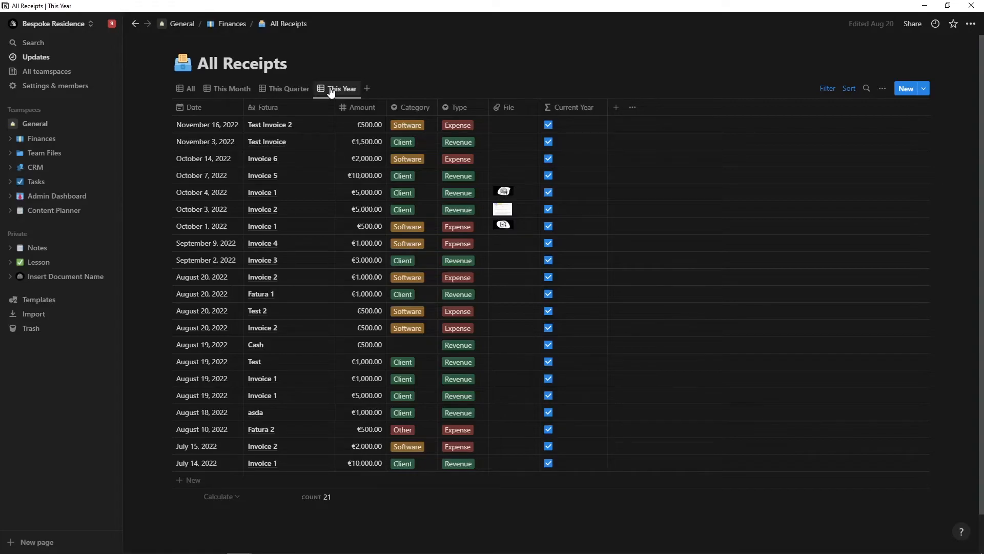
# Export the This Quarter view of All Receipts as Markdown & CSV, including only the current view's databases and all content
pyautogui.click(274, 95)
pyautogui.click(970, 24)
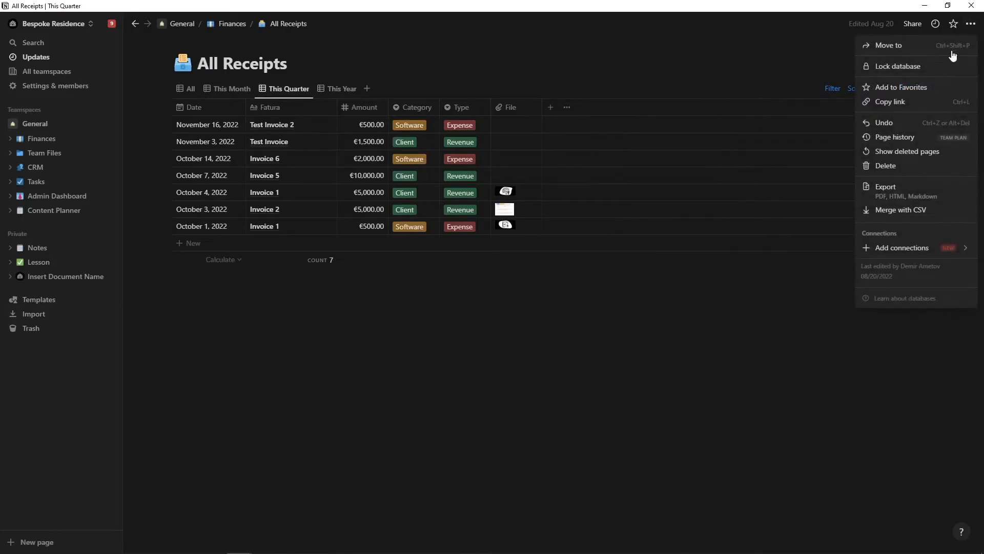
pyautogui.click(896, 190)
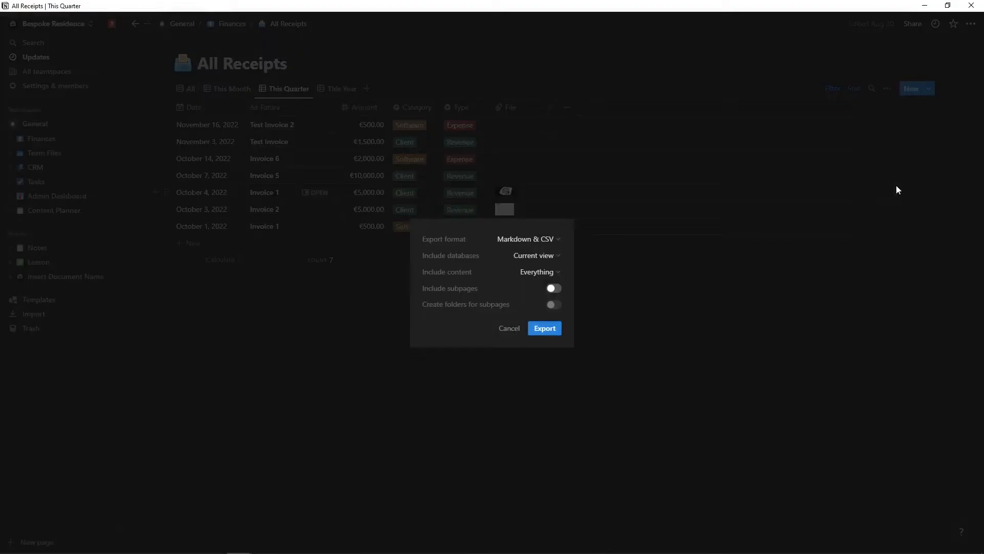
pyautogui.click(530, 239)
pyautogui.click(531, 238)
pyautogui.click(534, 254)
pyautogui.click(535, 257)
pyautogui.click(537, 331)
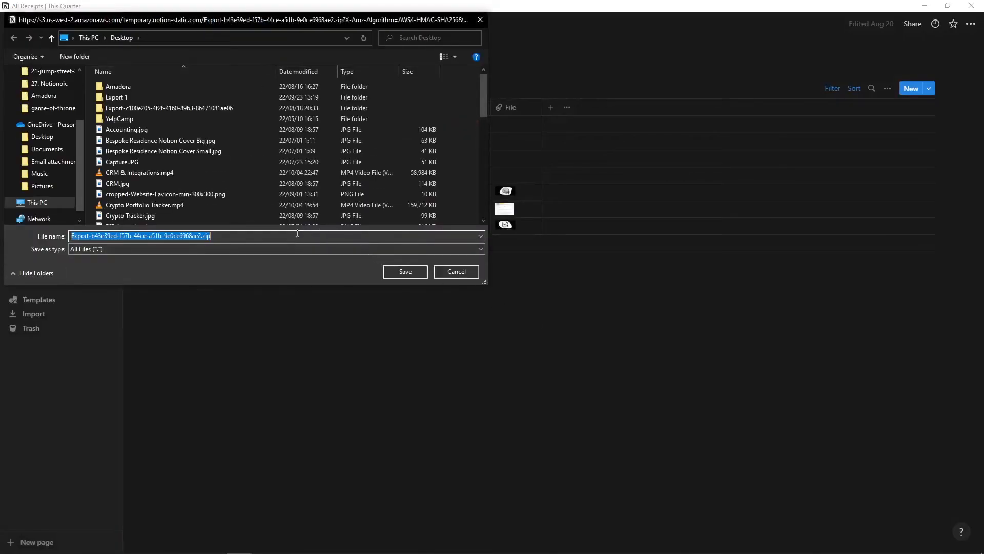
# Save the exported zip file to the Desktop under the name Invoices Demo
pyautogui.click(199, 236)
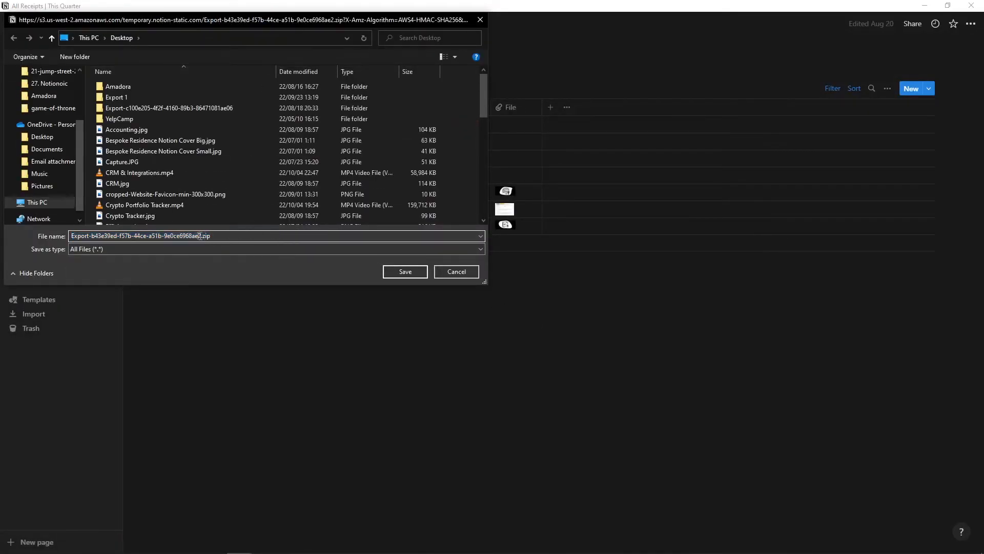
pyautogui.hotkey('shift', 'Home')
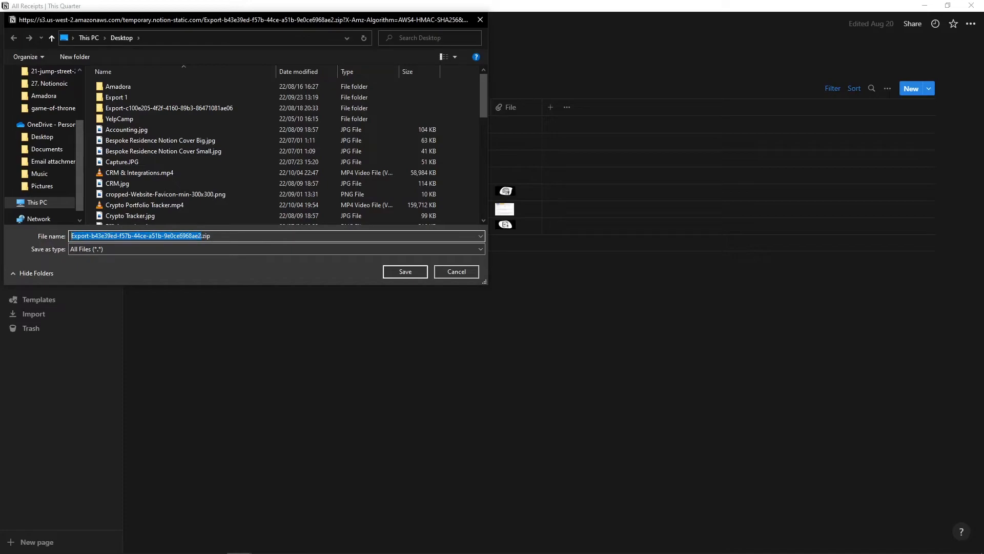
pyautogui.write('I')
pyautogui.press('capslock')
pyautogui.write('nvoicew')
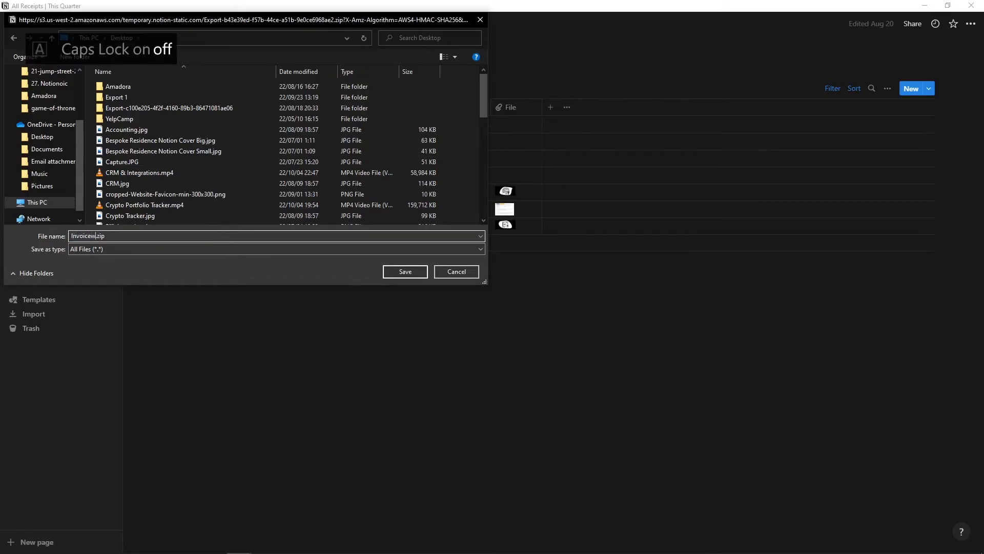
pyautogui.press('BackSpace')
pyautogui.write('s D')
pyautogui.press('capslock')
pyautogui.press('Return')
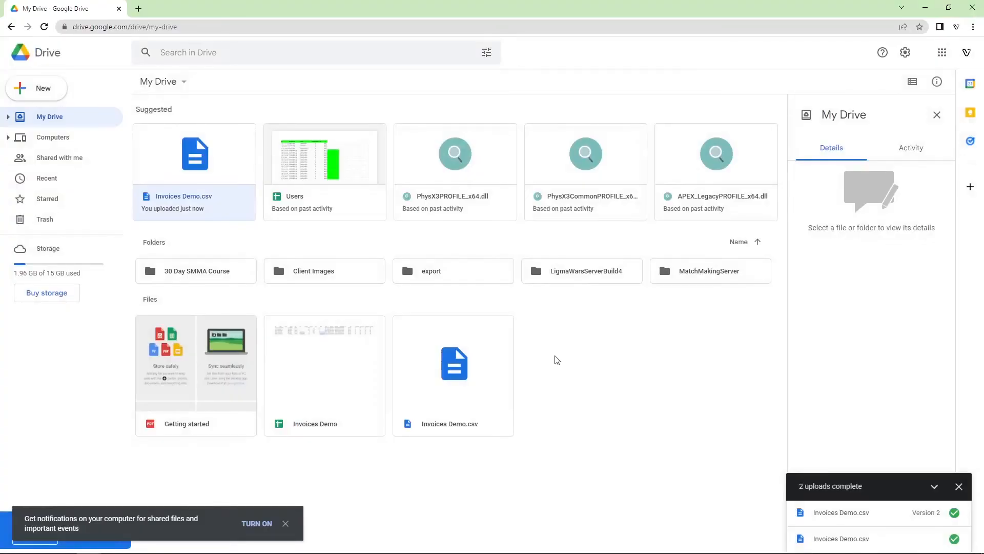
# Switch to Google Drive and open the uploaded Invoices Demo.csv file with Google Sheets
pyautogui.doubleClick(216, 214)
pyautogui.click(485, 51)
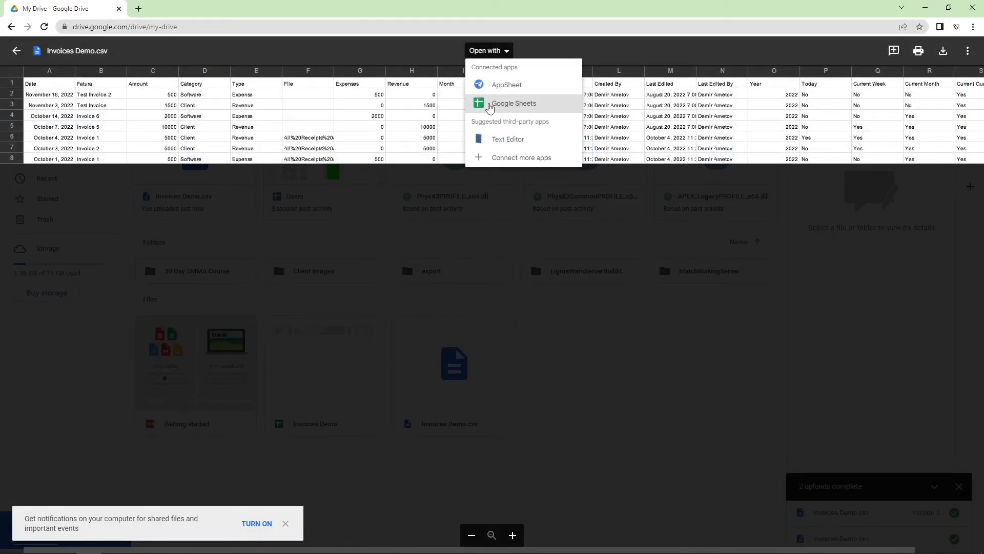
pyautogui.click(503, 106)
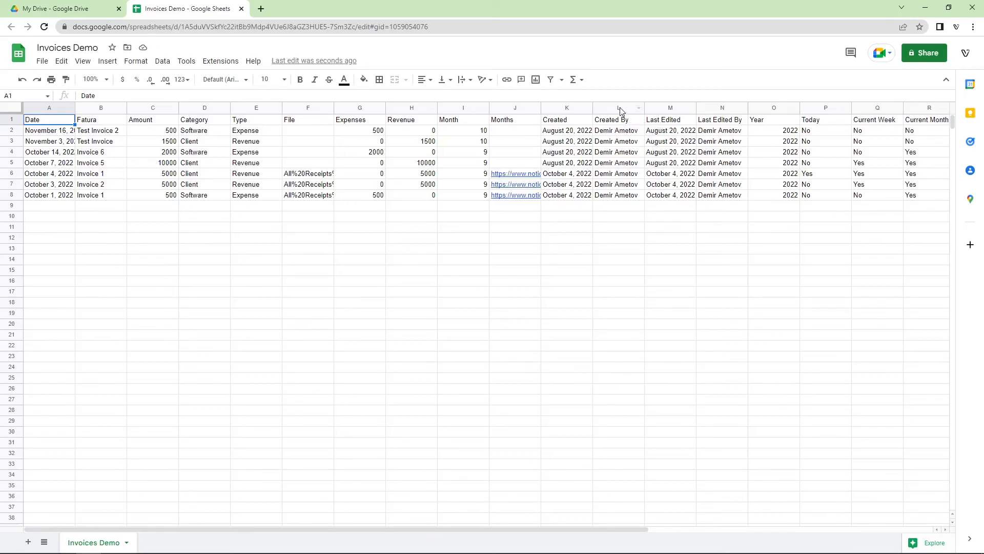
# Remove the Created, Created By, Last Edited and Last Edited By data and move the Year data into K1:K8
pyautogui.moveTo(622, 121); pyautogui.dragTo(718, 198)
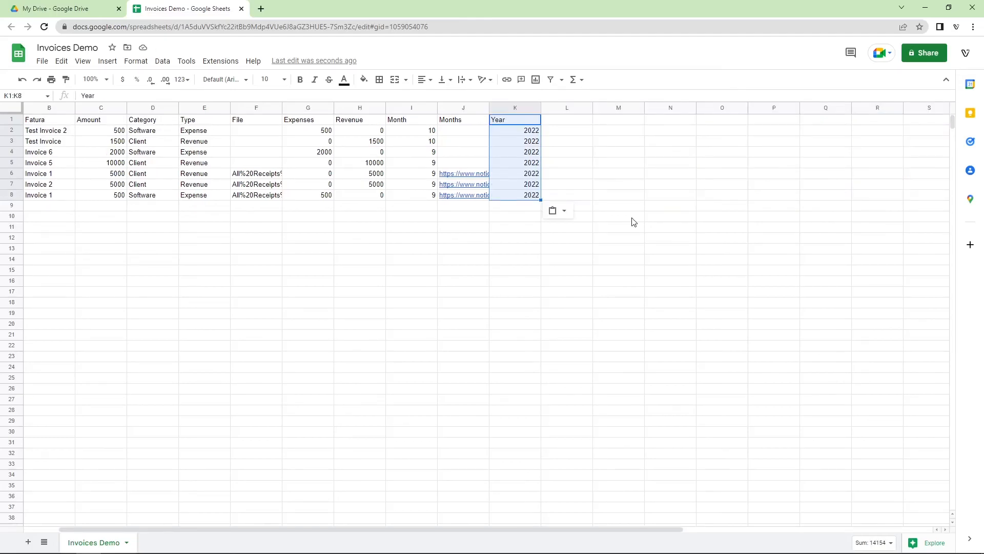